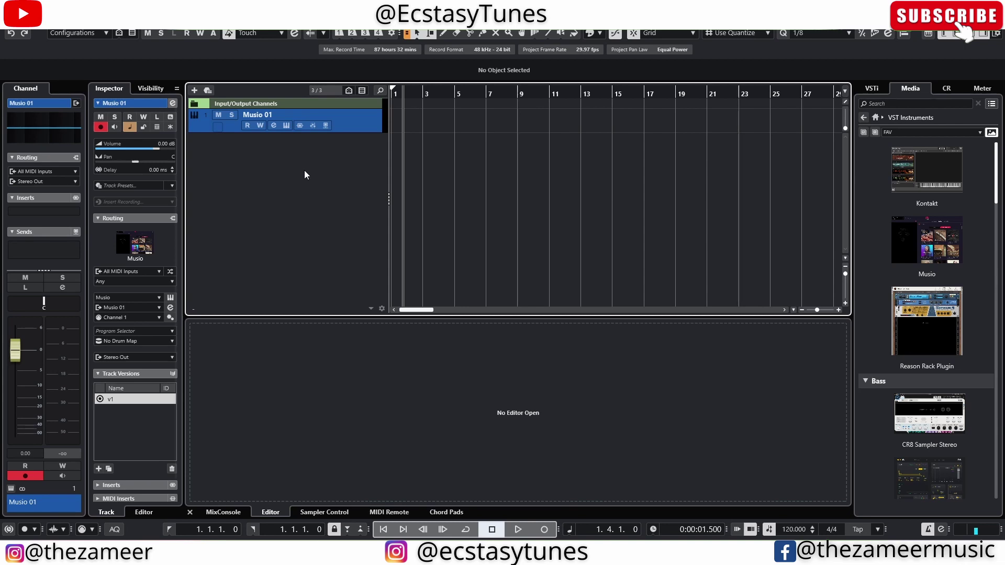
# Open the track's Musio window and browse the Catalog libraries, such as Cinema Flutes and Celeste
pyautogui.press('Return')
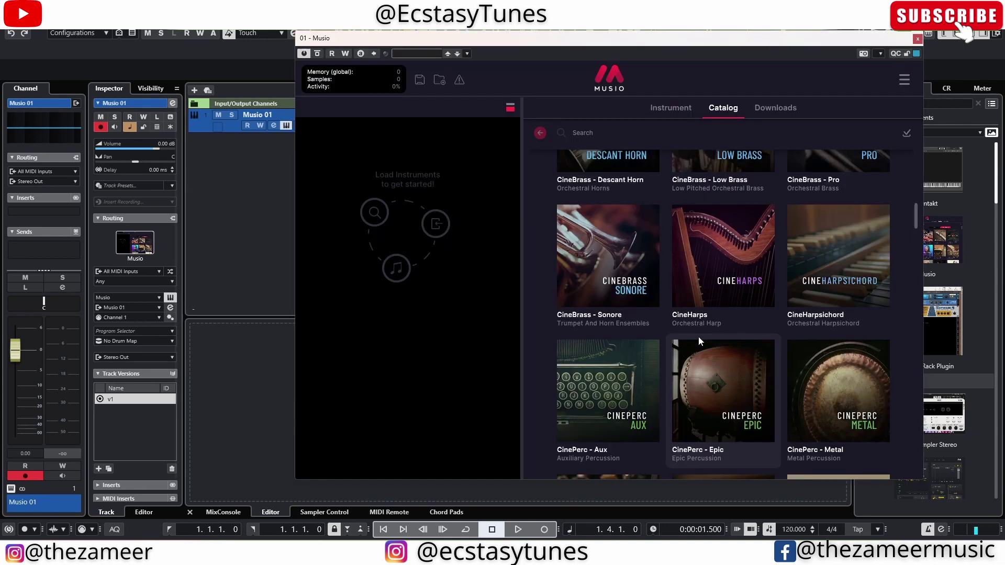
pyautogui.scroll(4, 698, 337)
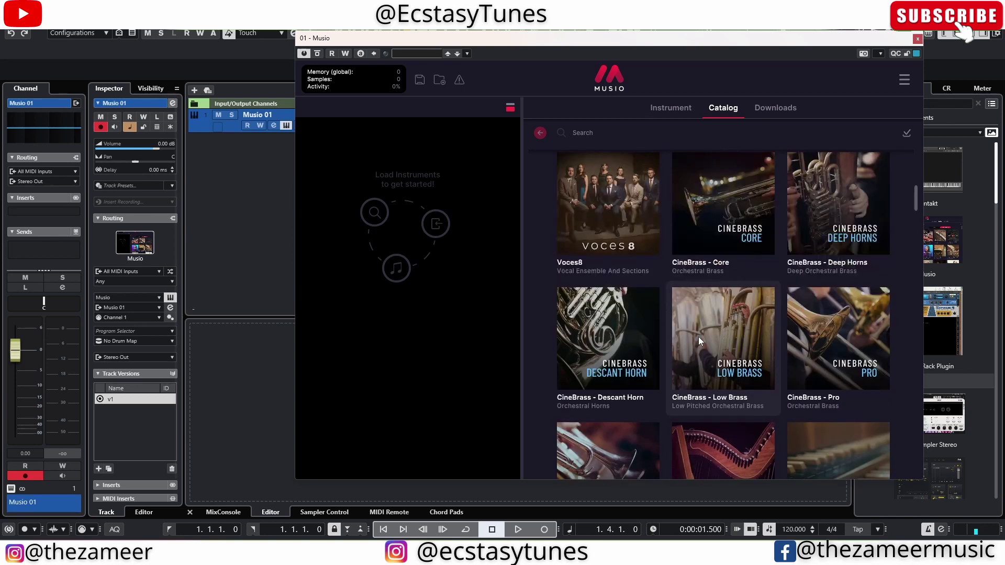
pyautogui.scroll(-5, 697, 337)
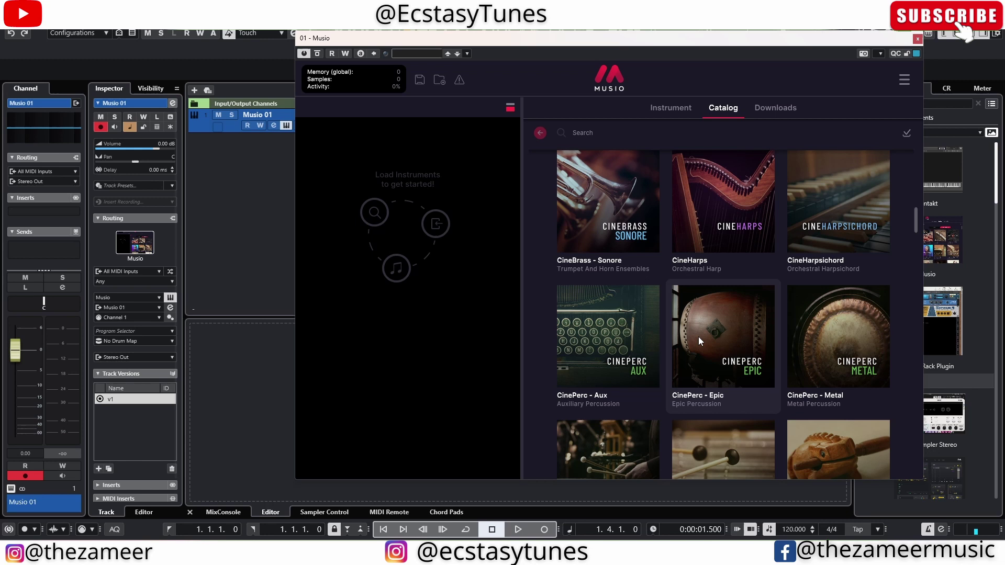
pyautogui.scroll(2, 698, 337)
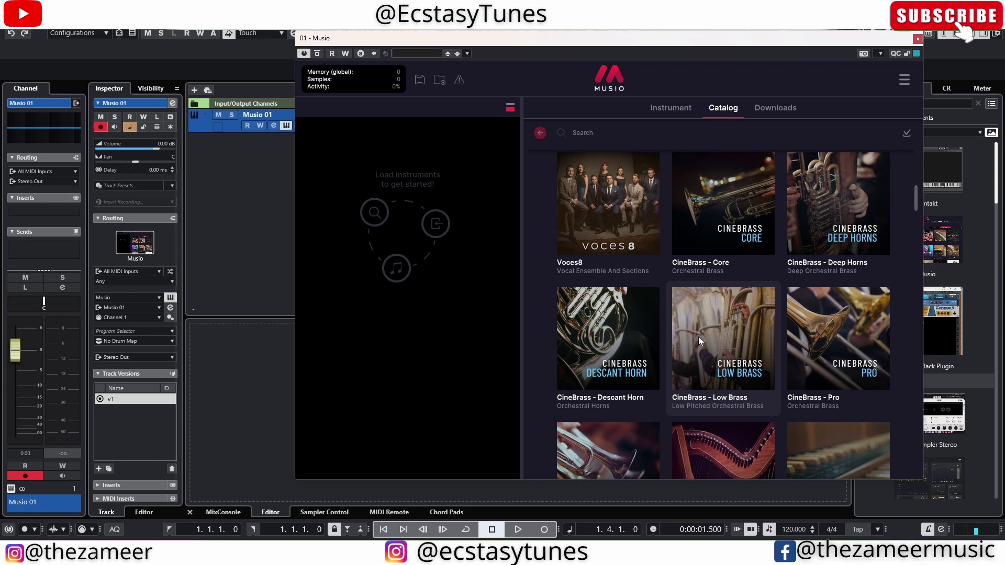
pyautogui.scroll(4, 700, 341)
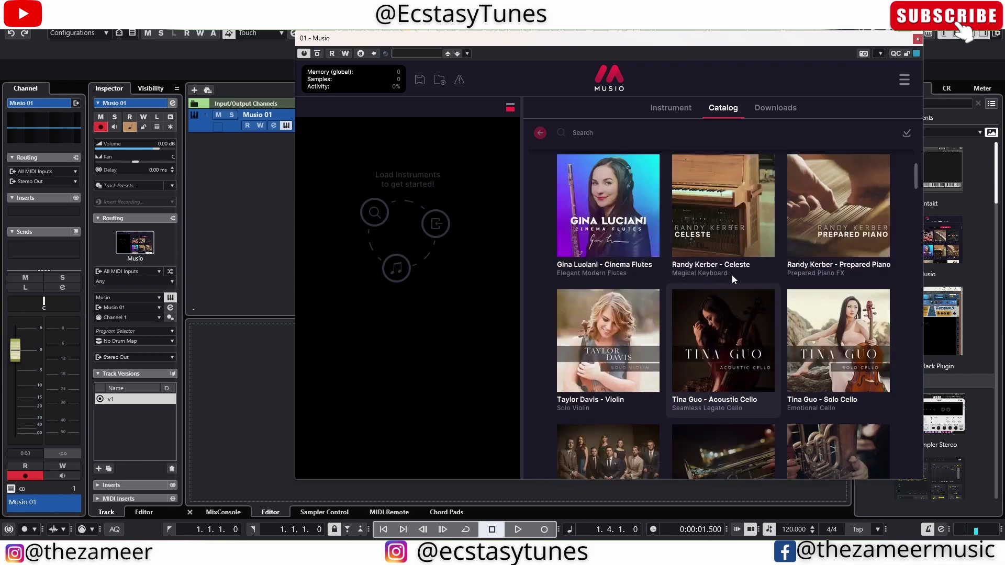
# On the Randy Kerber - Celeste page, download Randy's Celeste v1.2 and load it into Musio
pyautogui.click(756, 271)
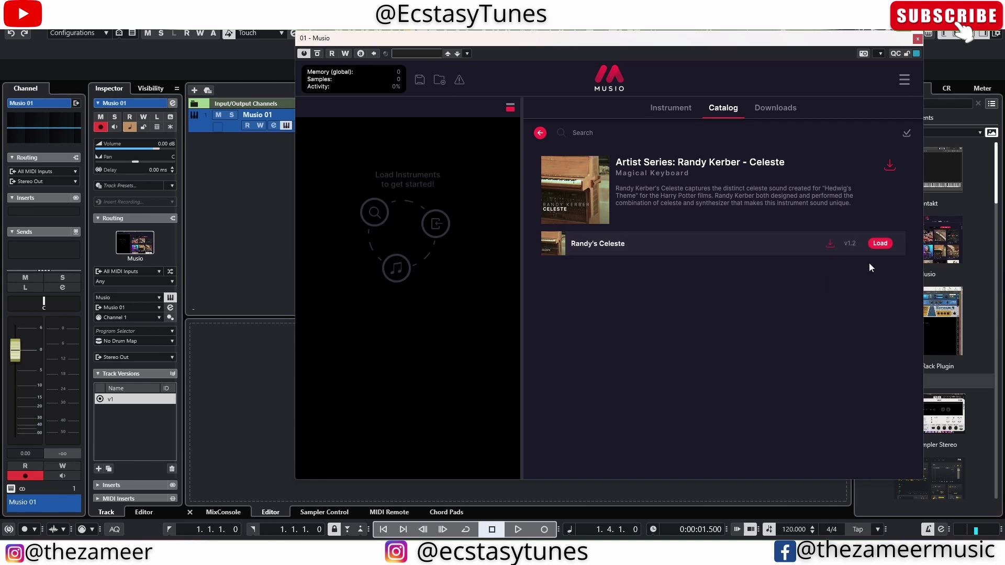
pyautogui.click(830, 245)
pyautogui.moveTo(585, 249)
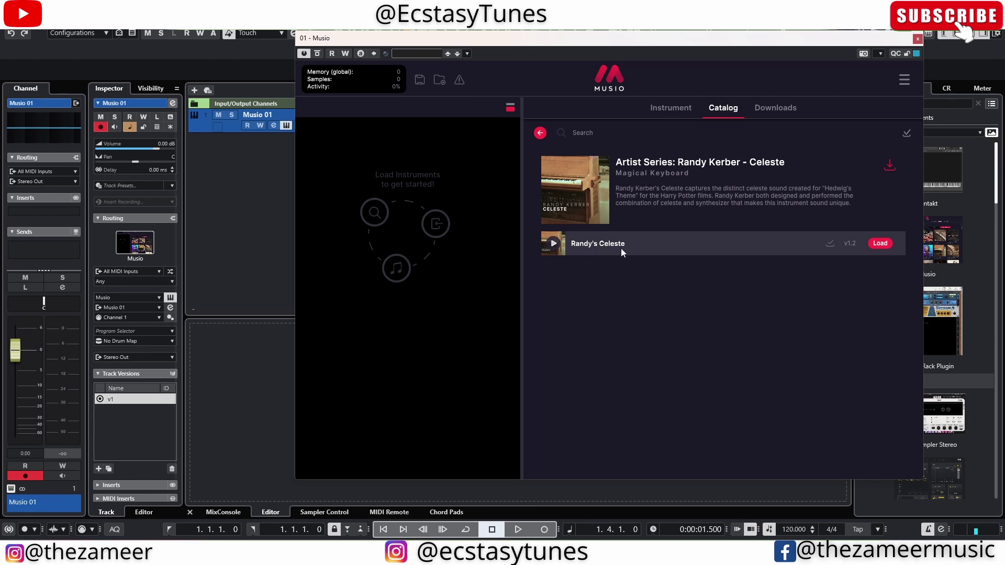
pyautogui.click(880, 243)
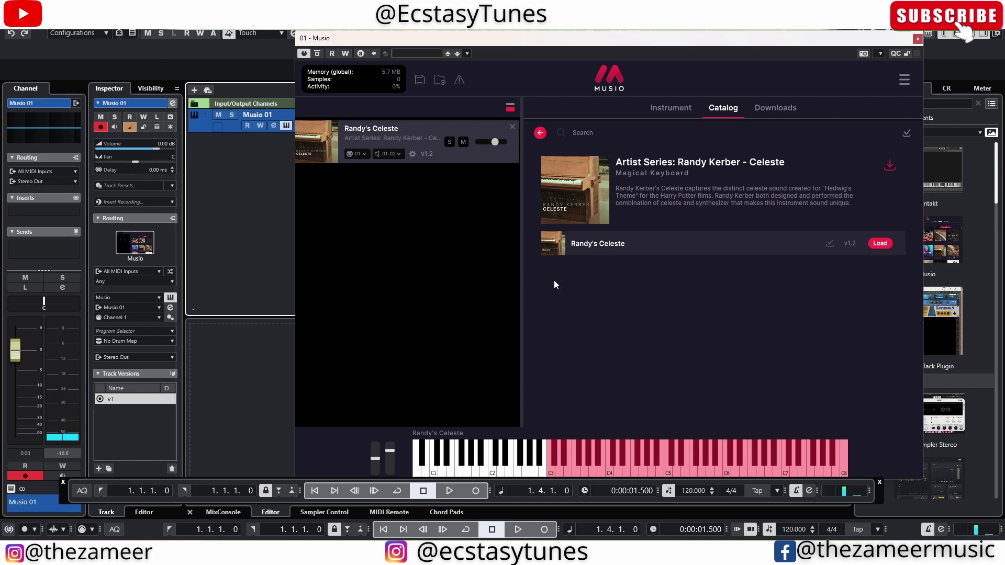
# Close Musio, insert the MIDI part on Musio 01 and trim its start to about 4.3.3
pyautogui.click(918, 41)
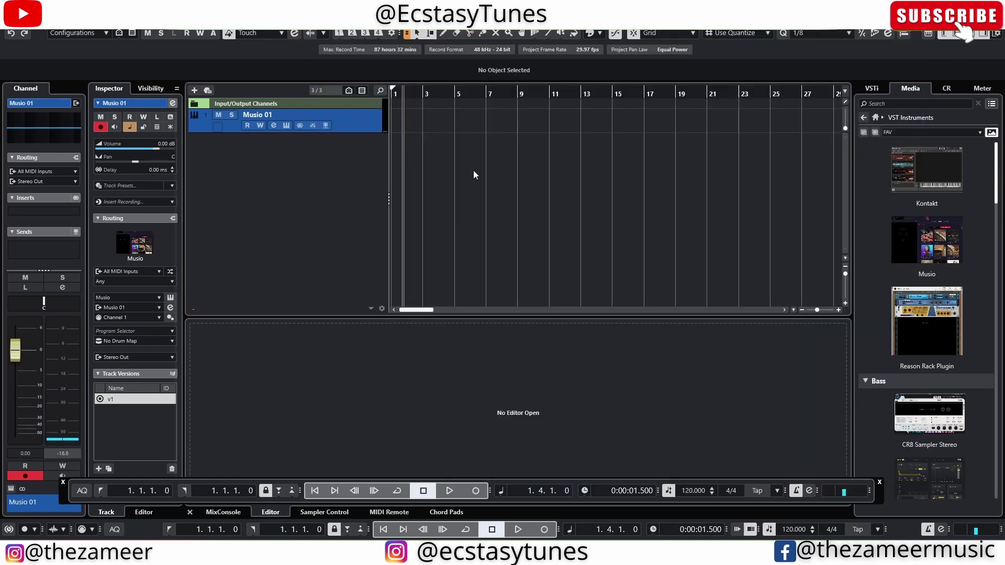
pyautogui.click(171, 201)
pyautogui.click(178, 210)
pyautogui.scroll(5, 409, 177)
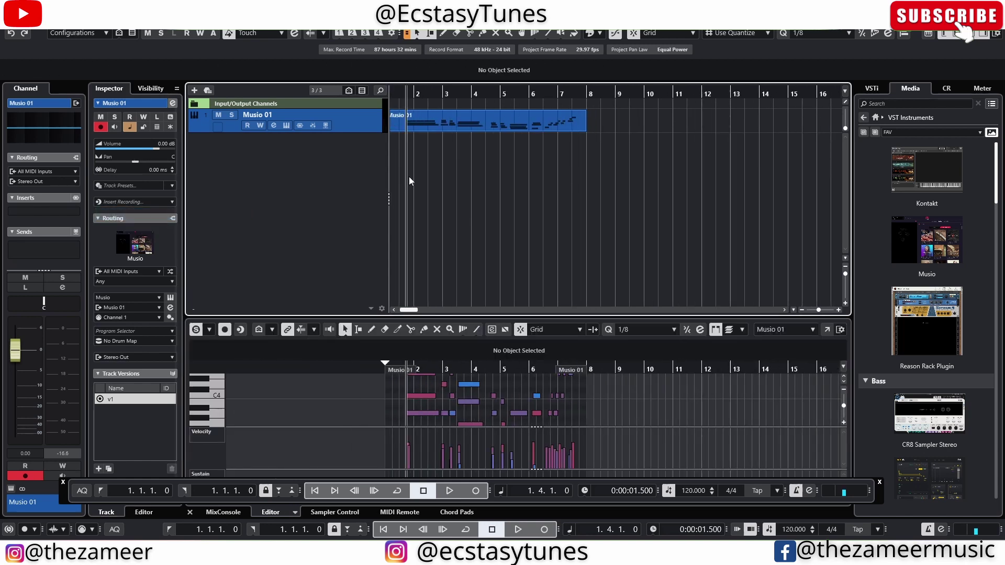
pyautogui.click(522, 130)
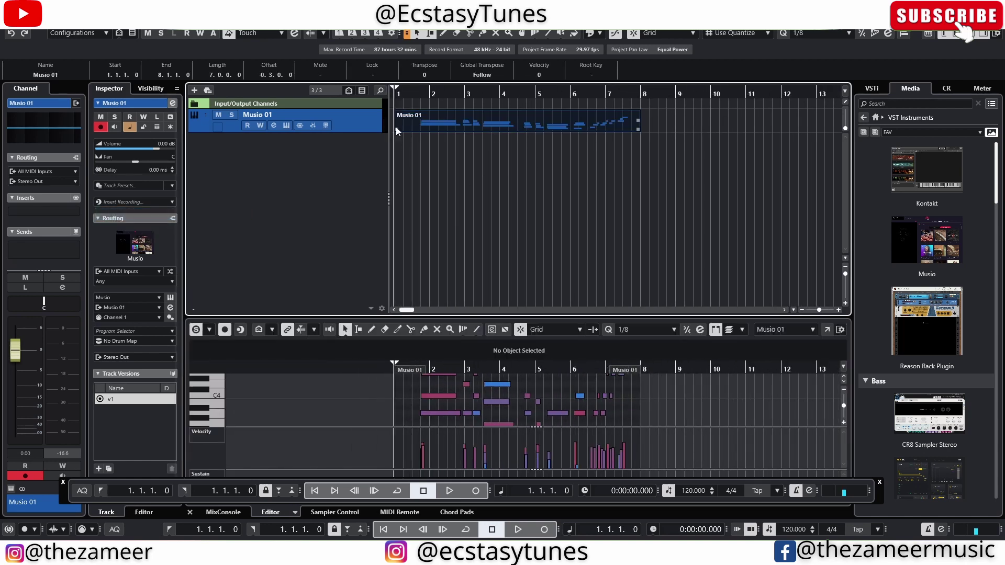
pyautogui.moveTo(397, 131); pyautogui.dragTo(524, 131)
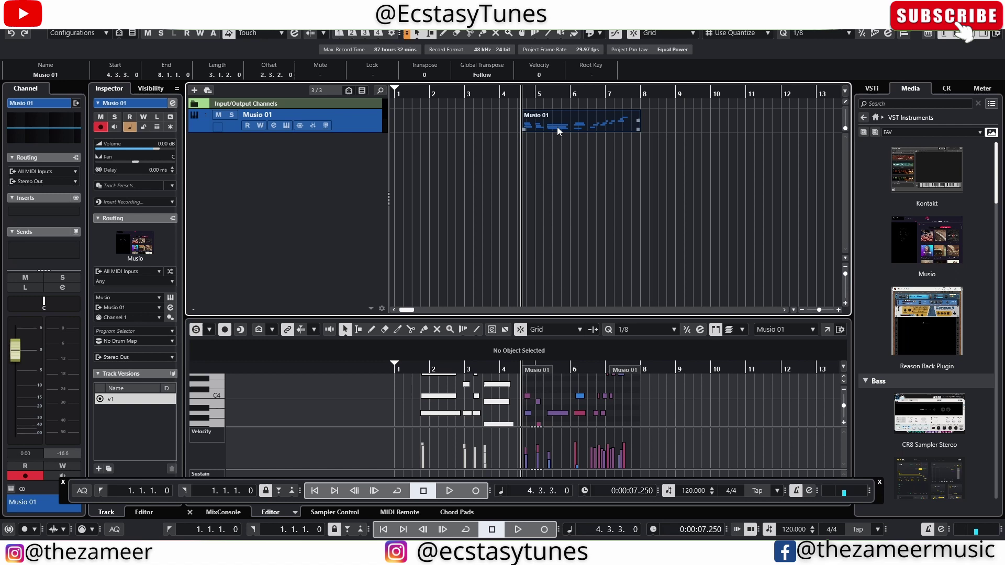
# Render the MIDI part in place to audio with current settings, then hide the original Musio 01 track
pyautogui.rightClick(558, 130)
pyautogui.moveTo(607, 199)
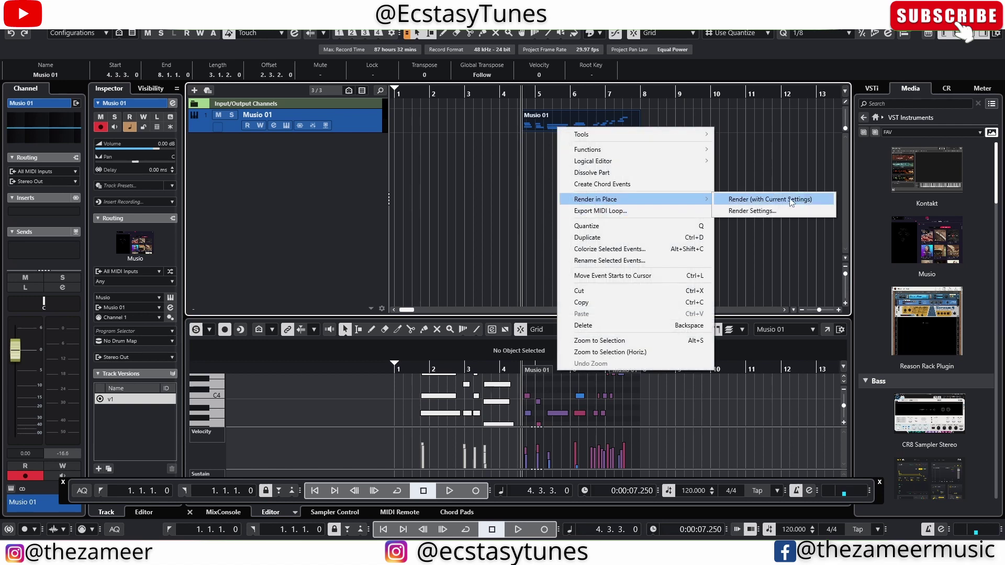
pyautogui.click(790, 202)
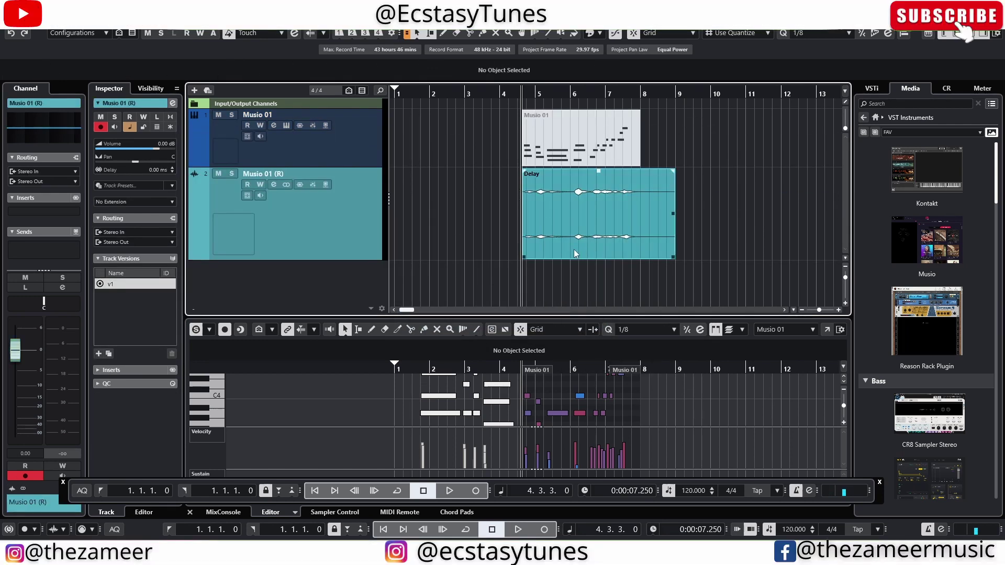
pyautogui.click(549, 163)
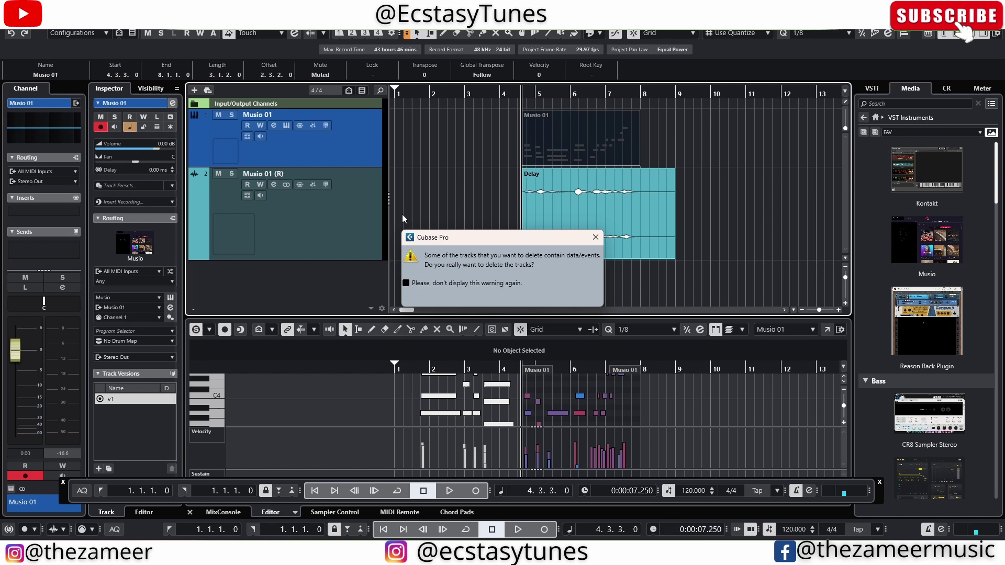
pyautogui.rightClick(351, 137)
pyautogui.click(390, 193)
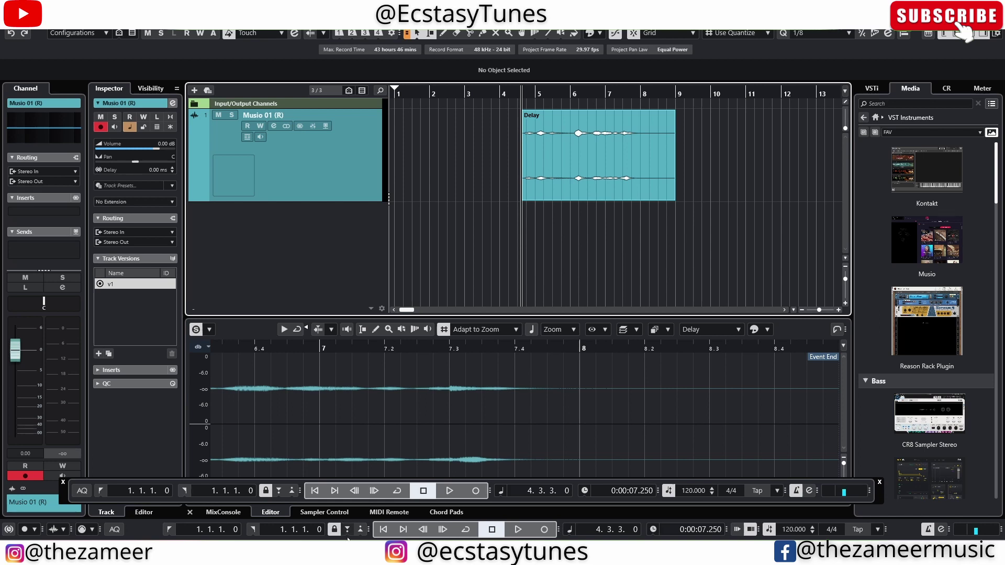
# Launch Musio Connect from the Start menu, view its connected Instances, and go back home
pyautogui.press('super')
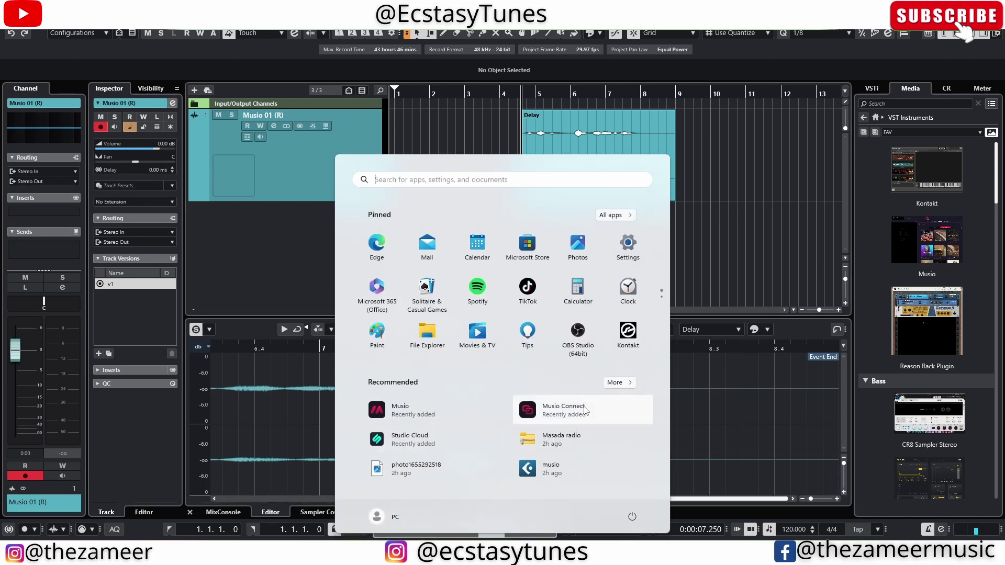
pyautogui.click(585, 411)
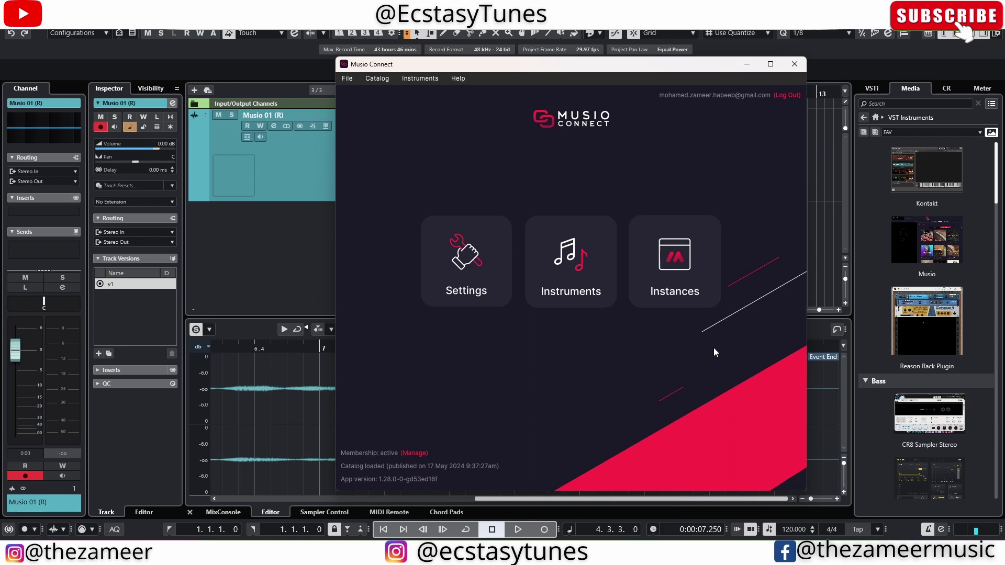
pyautogui.click(642, 245)
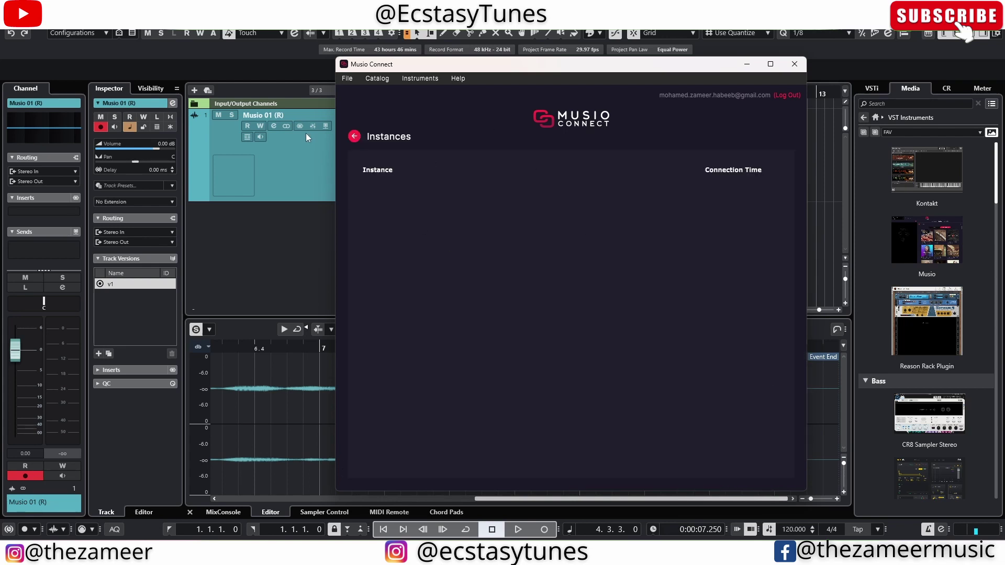
pyautogui.click(354, 136)
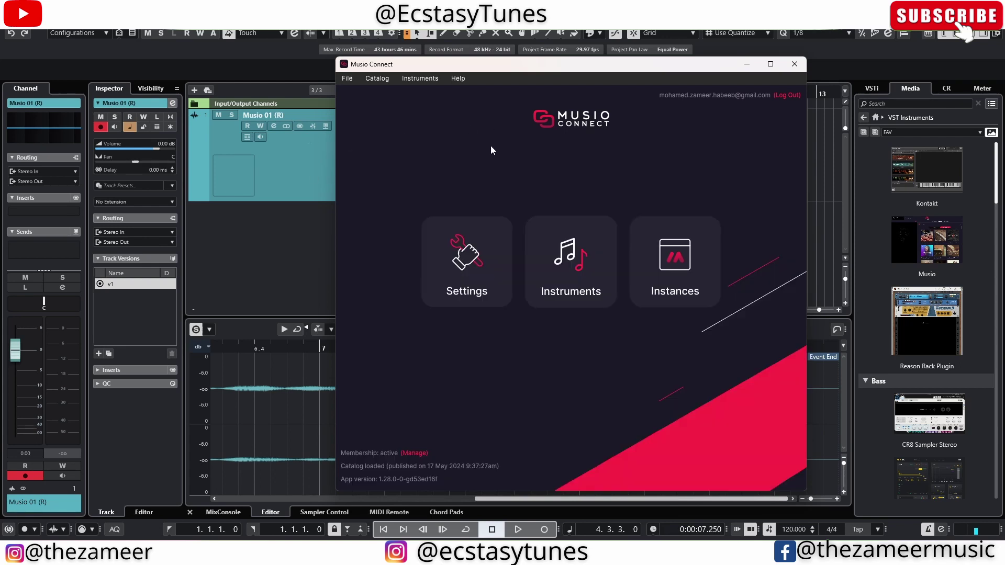
# In the Instruments list, select Randy's Celeste, review its details and uninstall it
pyautogui.click(563, 263)
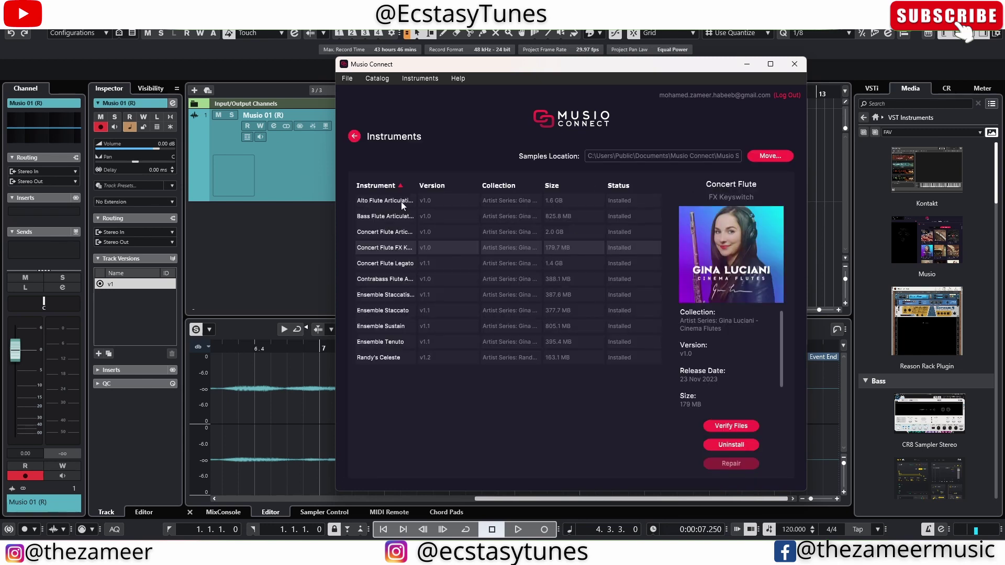
pyautogui.click(388, 362)
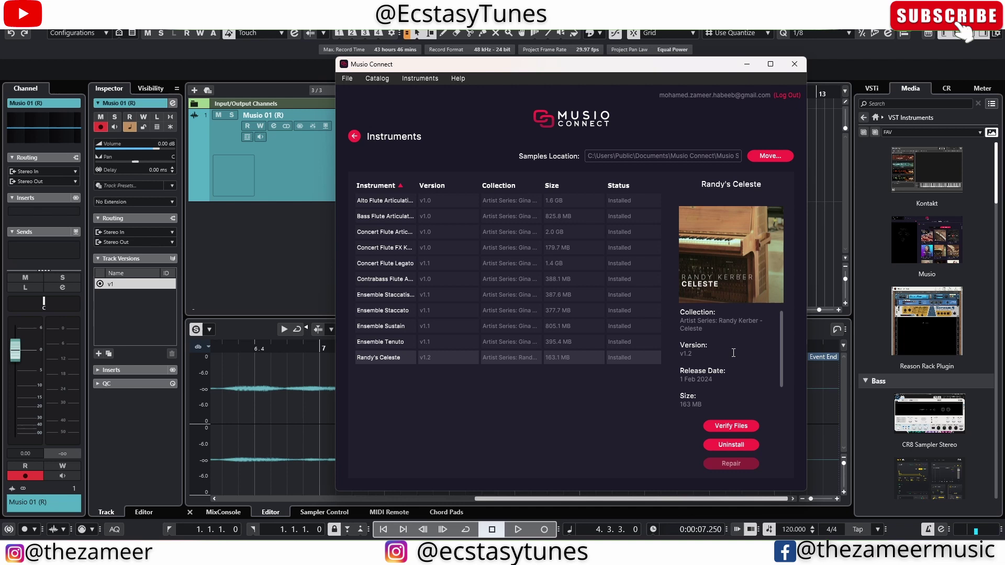
pyautogui.scroll(1, 733, 353)
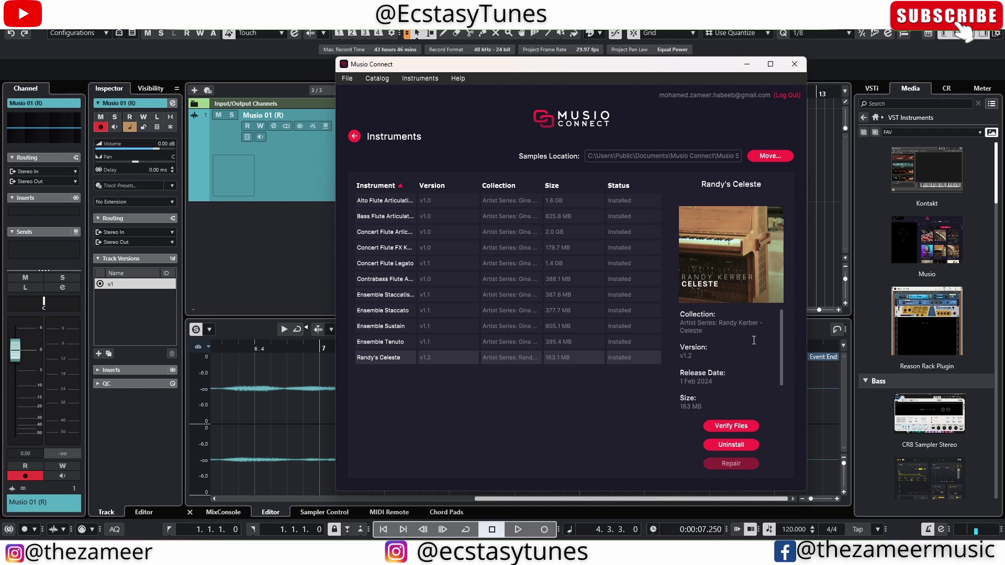
pyautogui.scroll(-2, 743, 340)
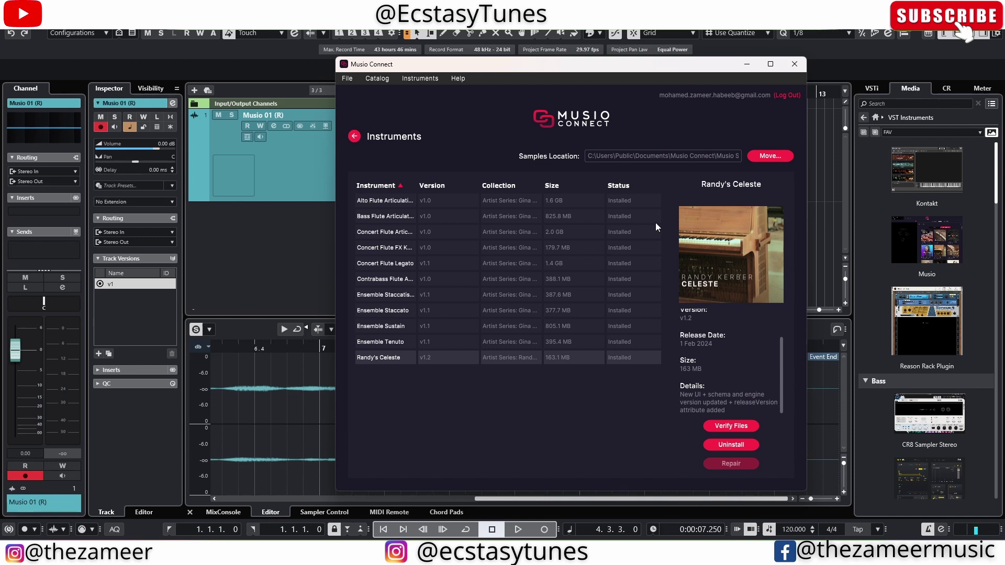
pyautogui.click(739, 448)
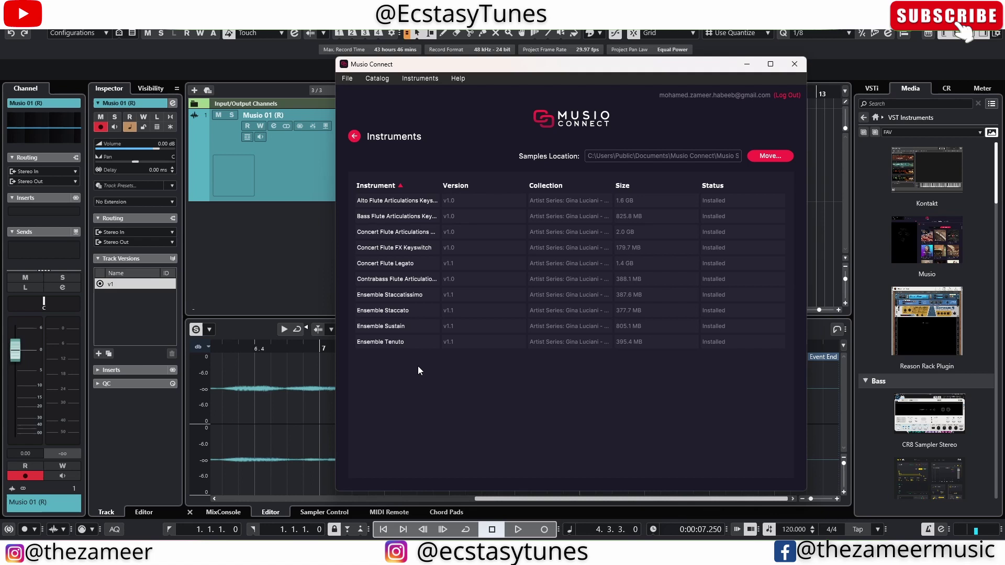
# Close Musio Connect, drag Musio onto a new track, and open the Celeste page after viewing Prepared Piano
pyautogui.click(354, 136)
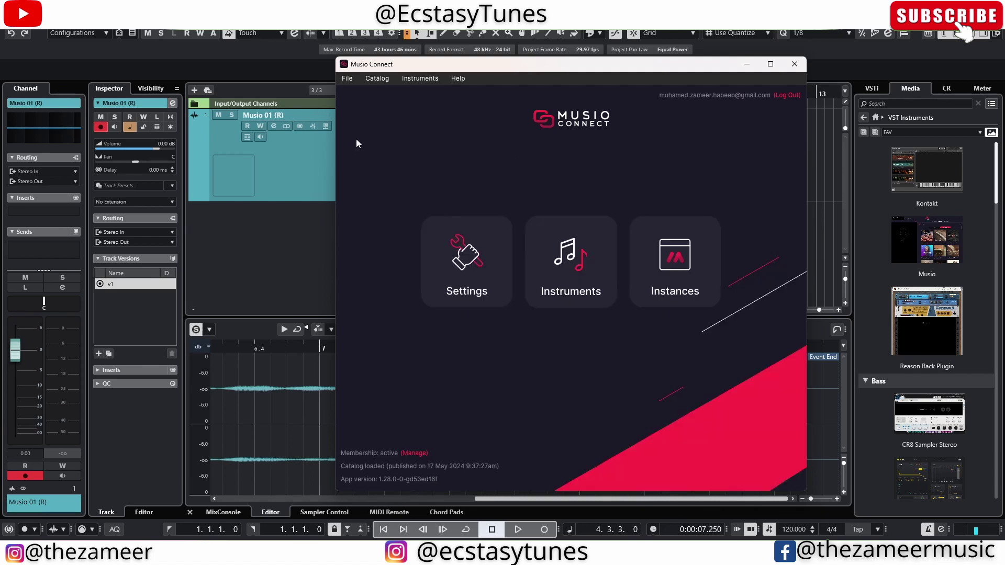
pyautogui.click(794, 64)
pyautogui.moveTo(920, 257); pyautogui.dragTo(363, 279)
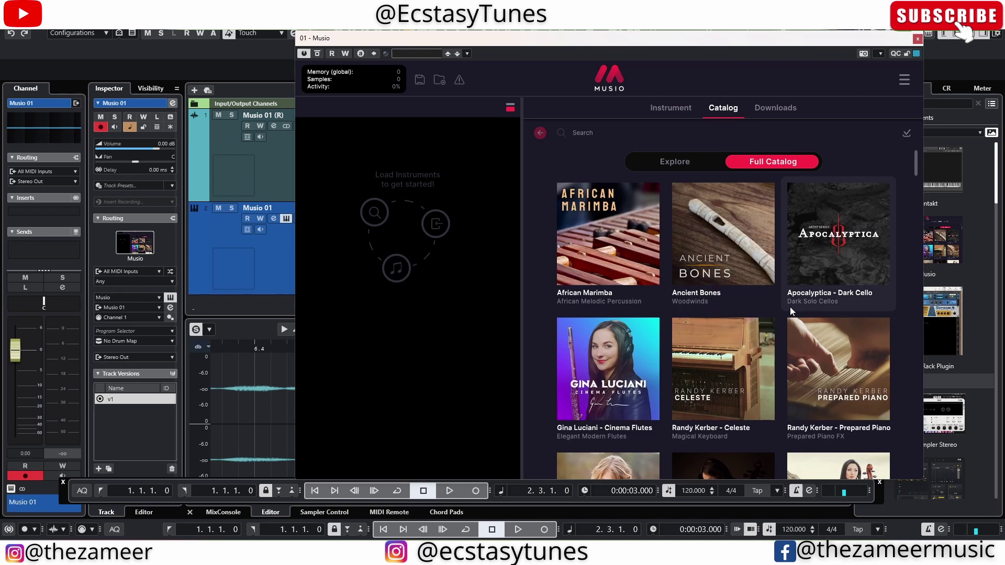
pyautogui.click(814, 434)
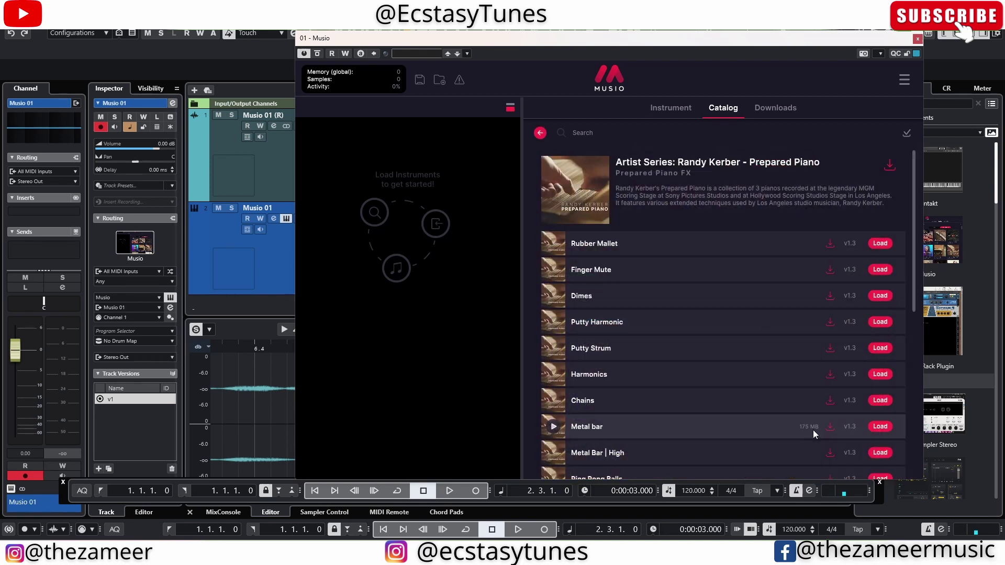
pyautogui.click(540, 132)
pyautogui.click(722, 366)
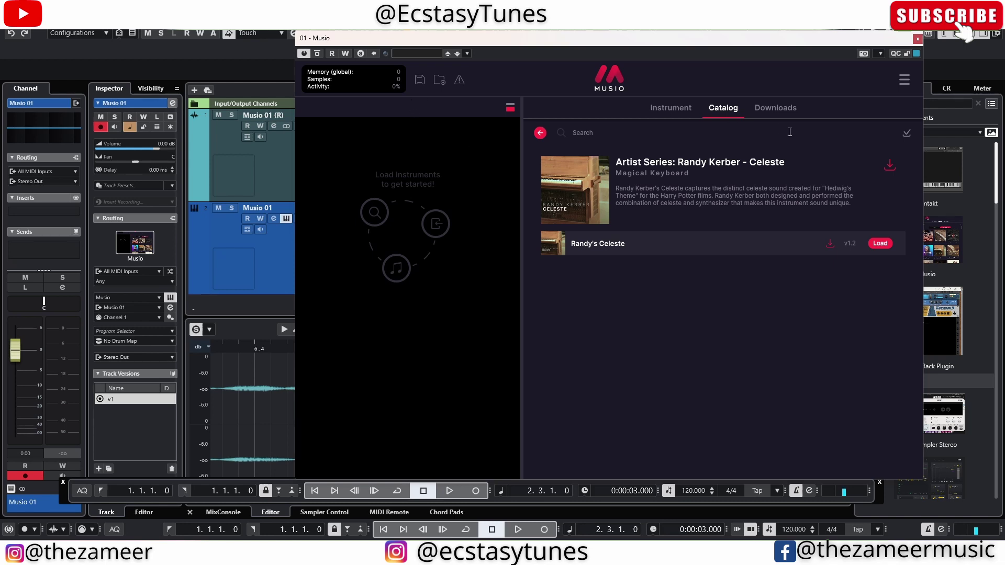
# Check Musio's empty Downloads list, close the plugin, and remove the Musio 01 track
pyautogui.click(772, 109)
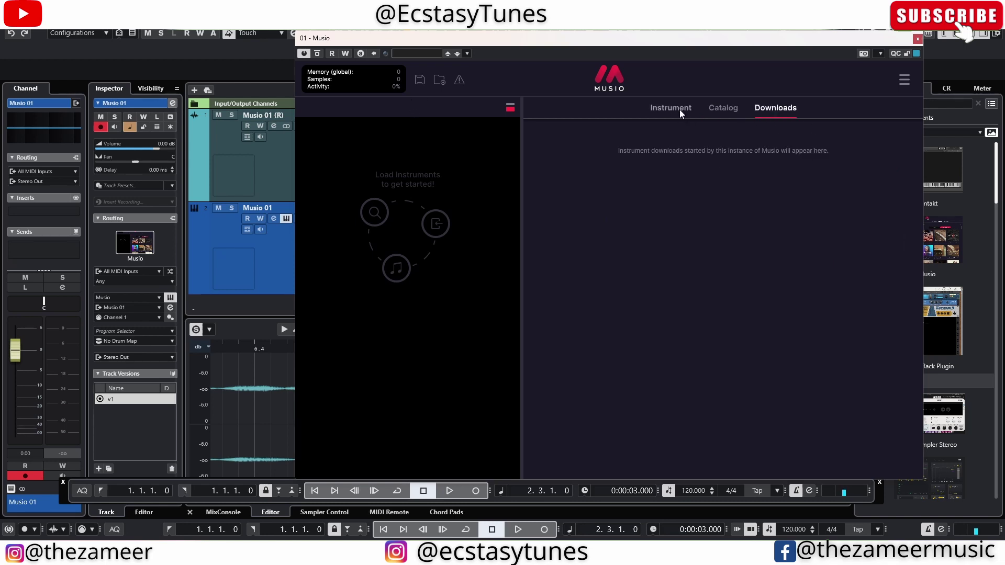
pyautogui.click(654, 110)
pyautogui.click(917, 38)
pyautogui.rightClick(336, 250)
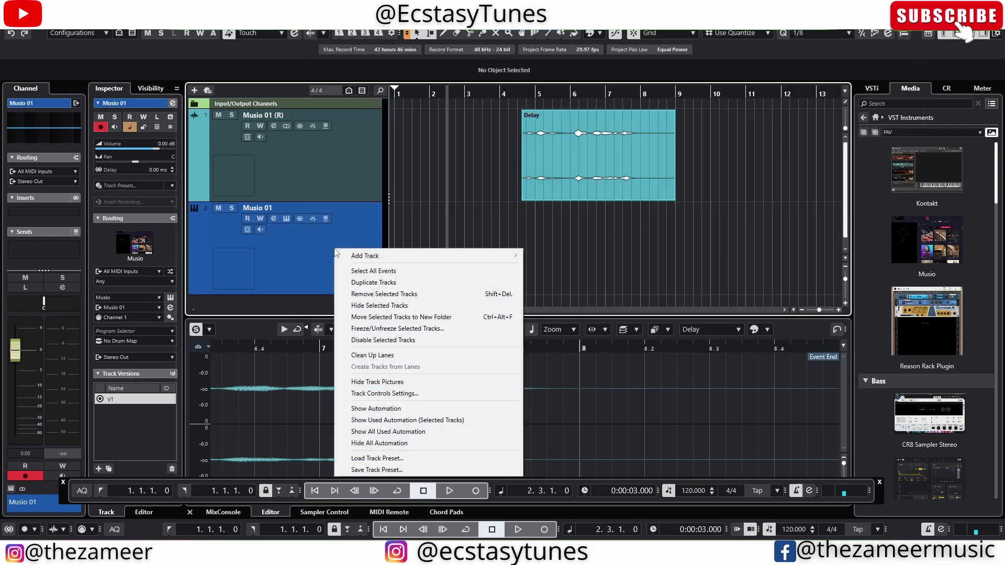
pyautogui.click(402, 294)
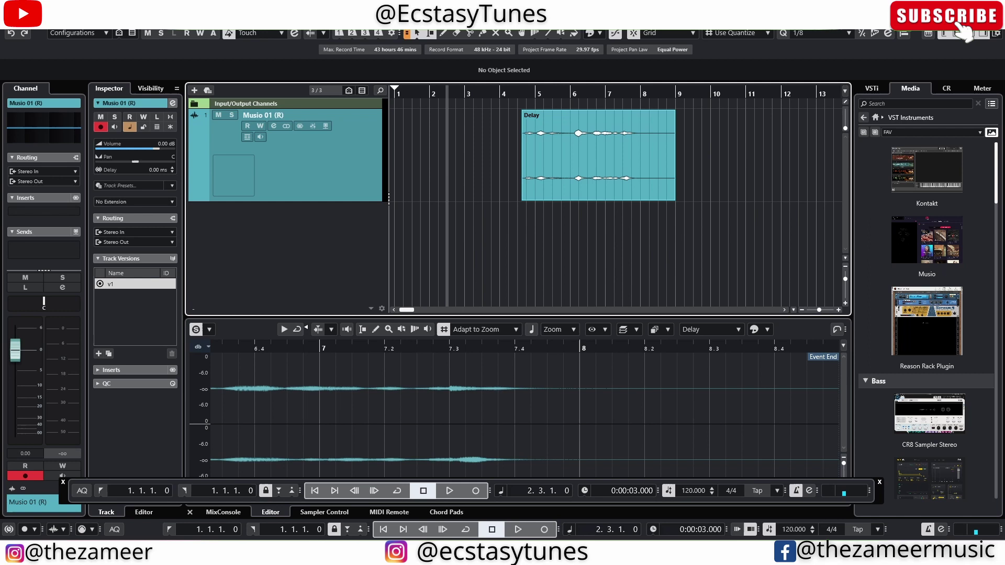
# Launch Musio Connect from Start, glance at Settings, and open the Instruments list
pyautogui.press('super')
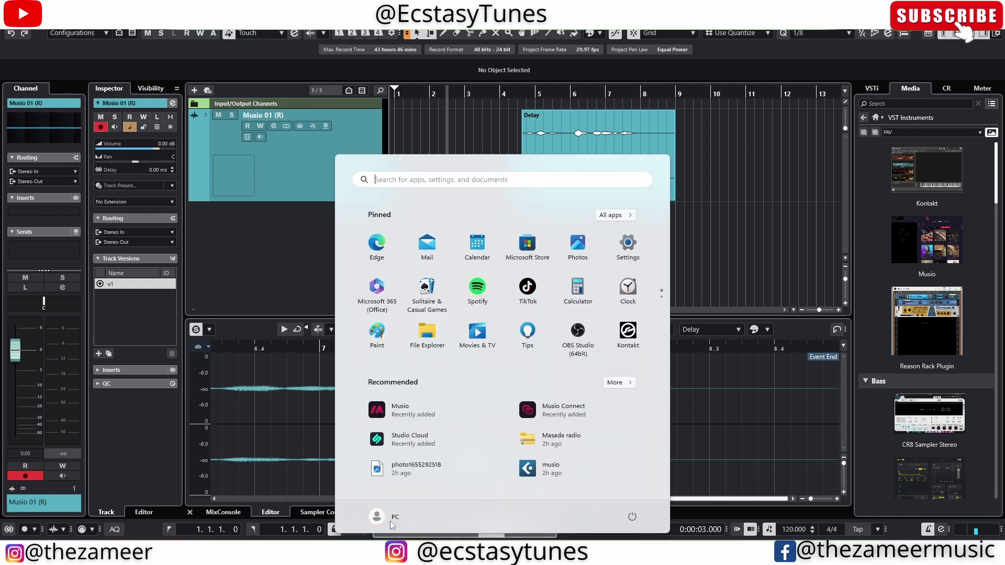
pyautogui.click(576, 413)
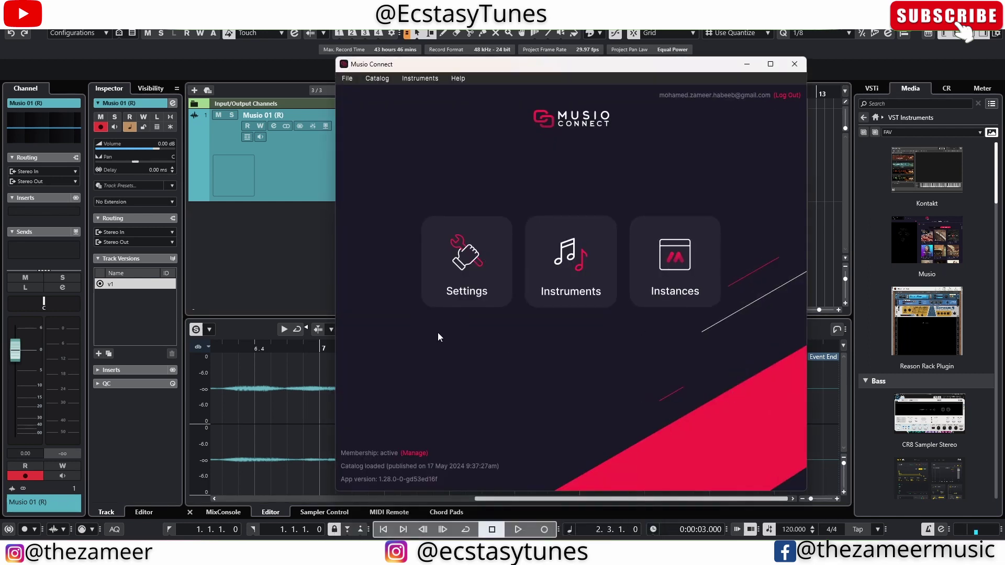
pyautogui.click(447, 253)
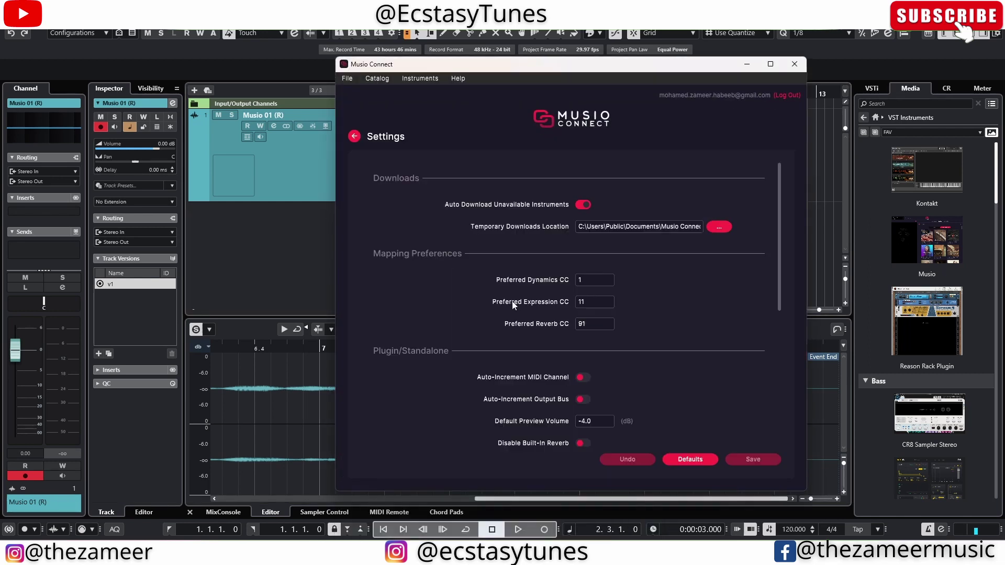
pyautogui.click(351, 138)
pyautogui.click(559, 275)
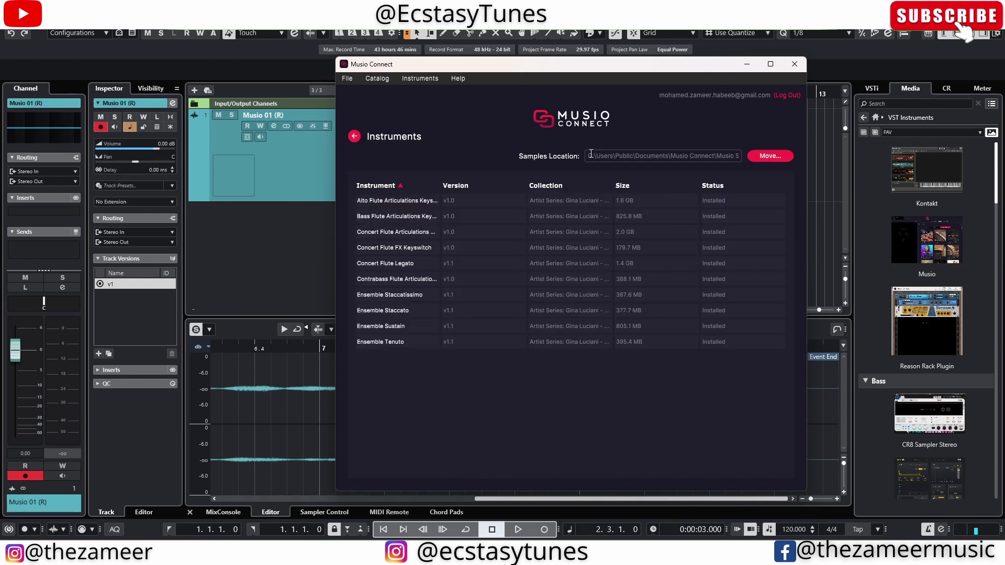
pyautogui.click(770, 158)
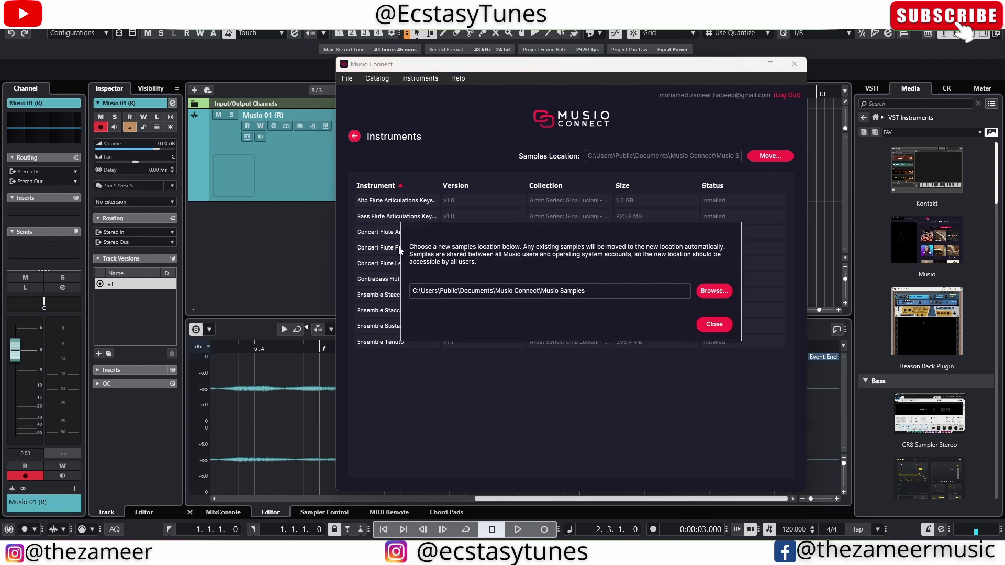
pyautogui.click(715, 290)
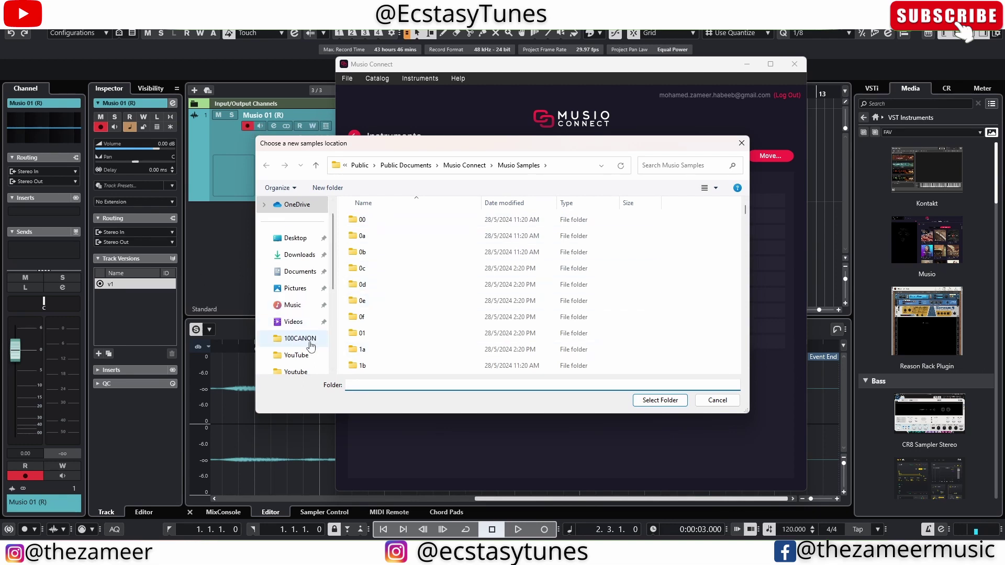
pyautogui.click(717, 401)
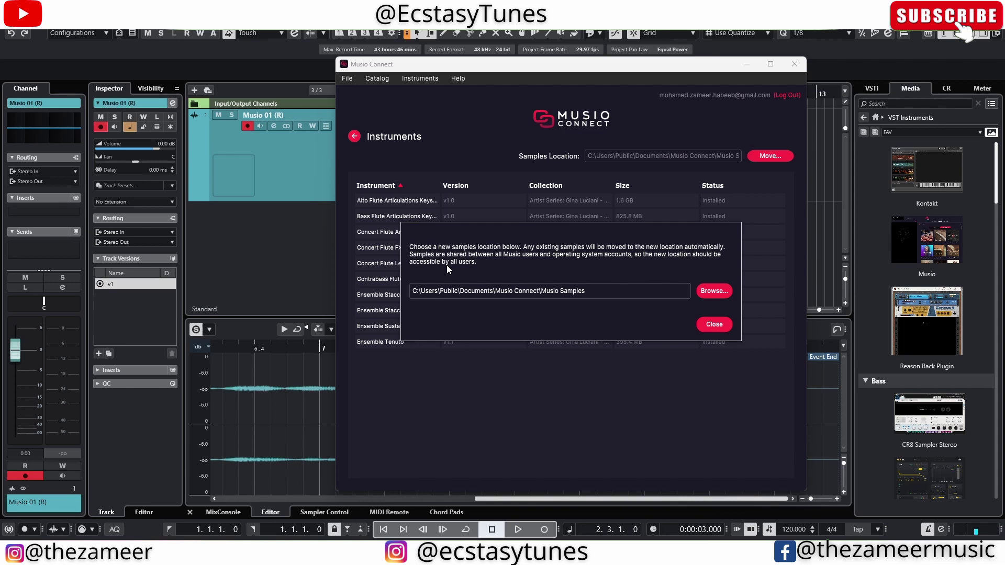
pyautogui.click(719, 325)
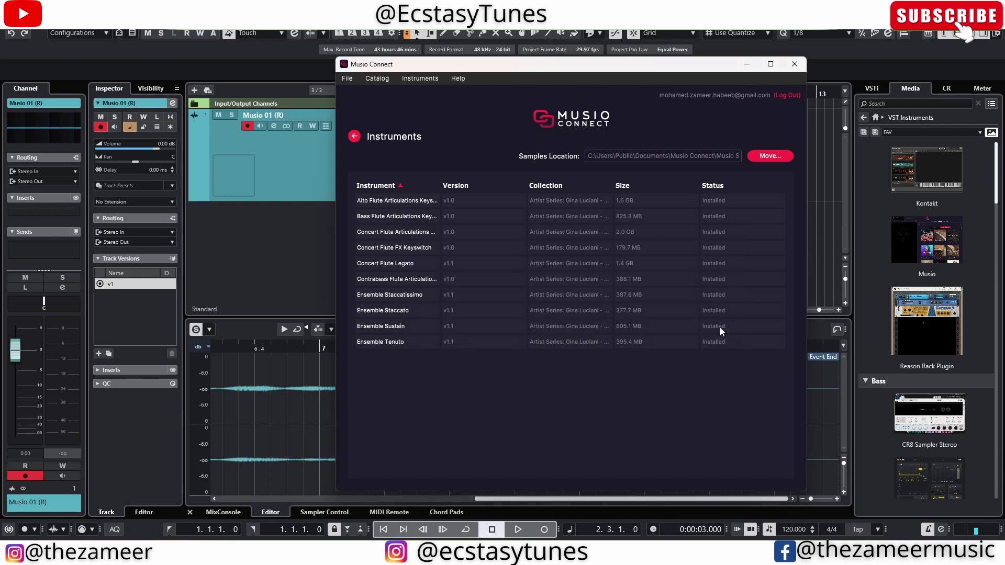